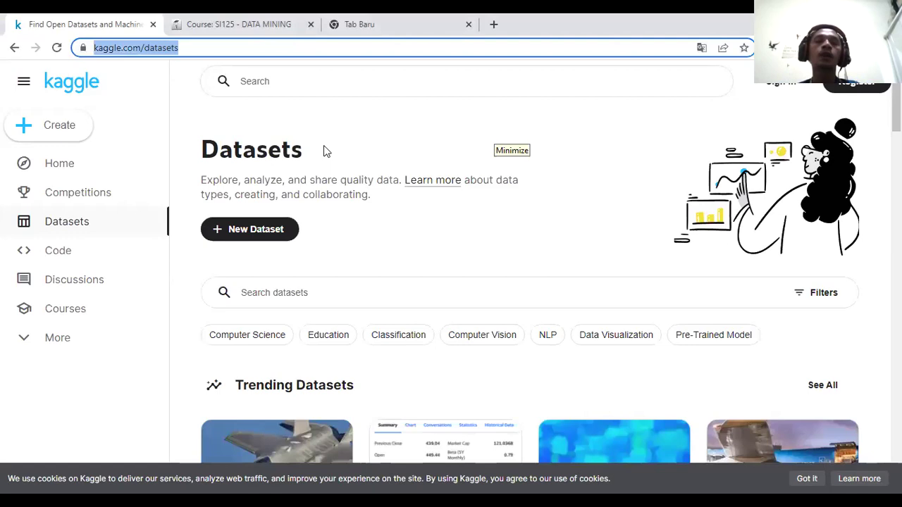
- Search the Kaggle datasets for titan and filter the results by the Education tag
{"action": "left_click", "coordinate": [458, 205]}
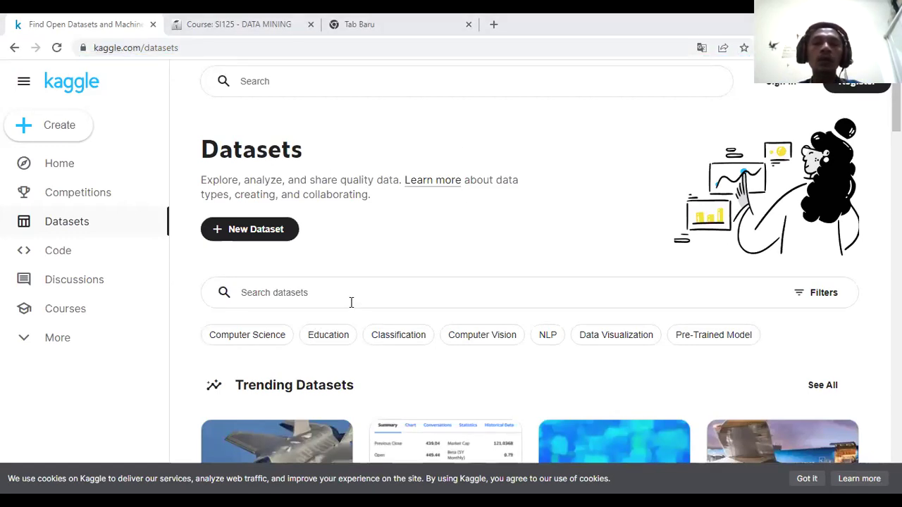
{"action": "left_click", "coordinate": [351, 302]}
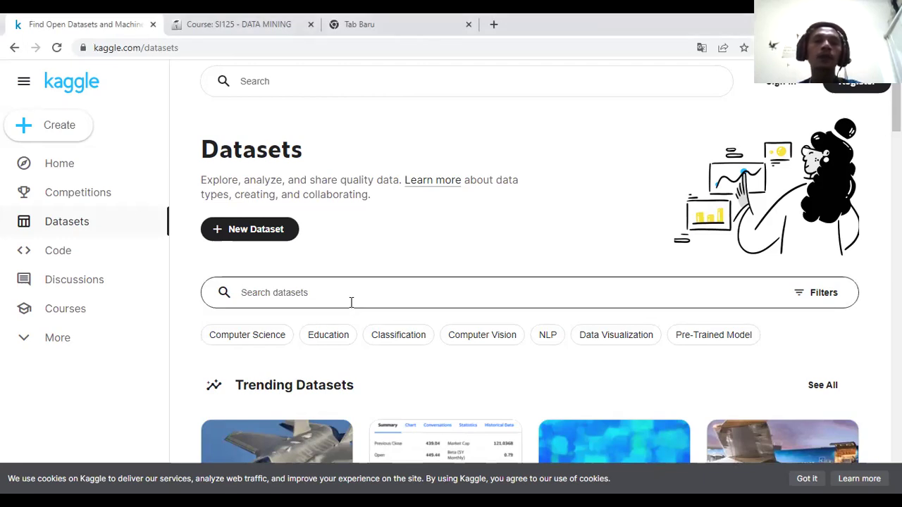
{"action": "type", "text": "titan"}
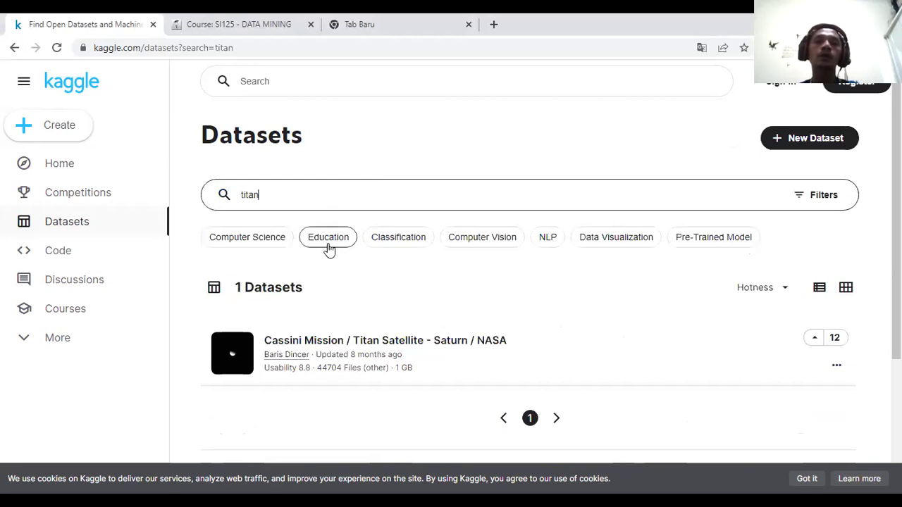
{"action": "left_click", "coordinate": [330, 249]}
{"action": "left_click", "coordinate": [328, 238]}
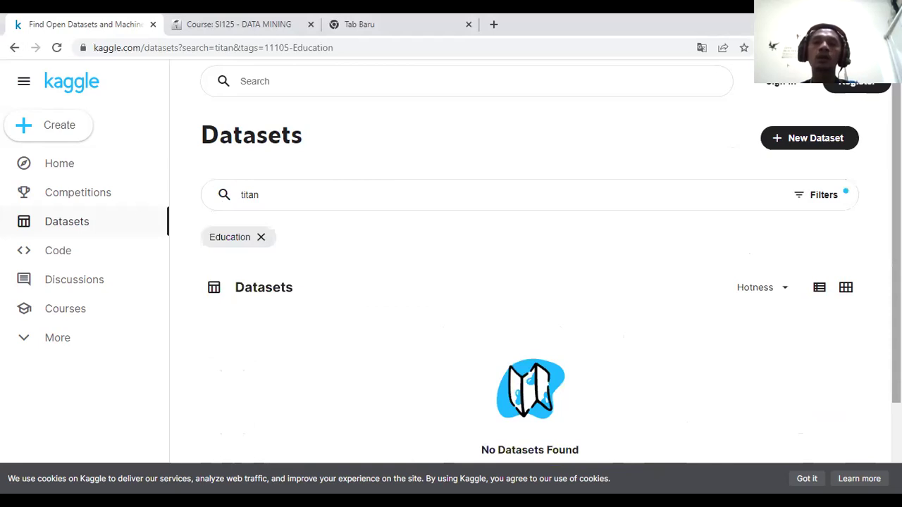
{"action": "scroll", "coordinate": [530, 282], "scroll_direction": "down", "scroll_amount": 2}
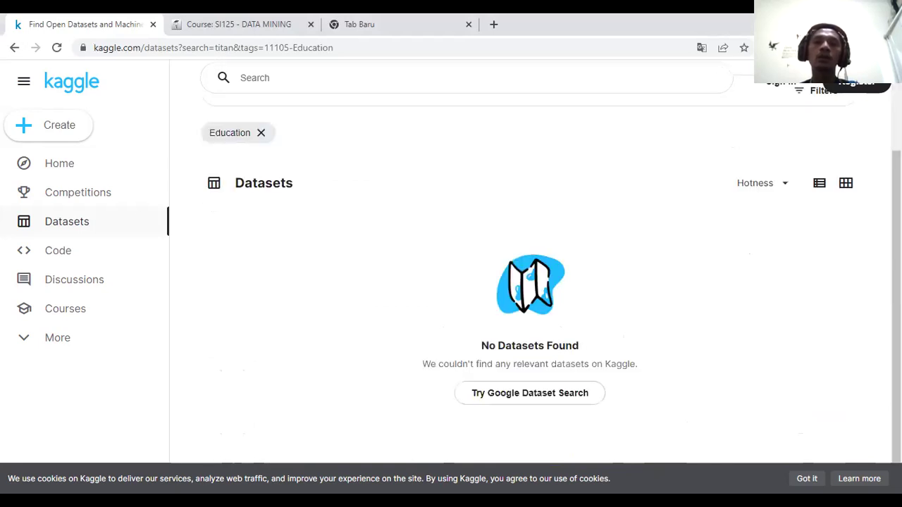
- Replace the dataset search term with movies and remove the Education filter
{"action": "left_click", "coordinate": [330, 112]}
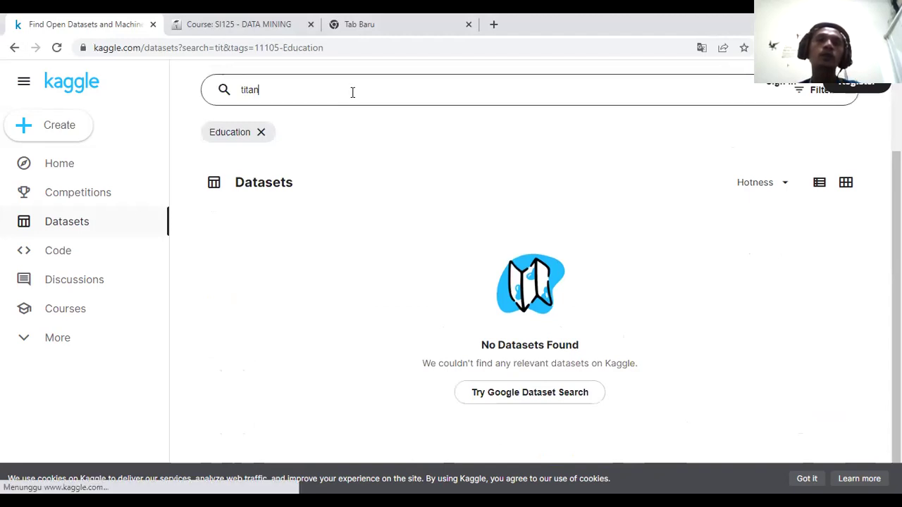
{"action": "key", "text": "BackSpace"}
{"action": "key", "text": "BackSpace"}
{"action": "key", "text": "BackSpace"}
{"action": "key", "text": "BackSpace"}
{"action": "key", "text": "BackSpace"}
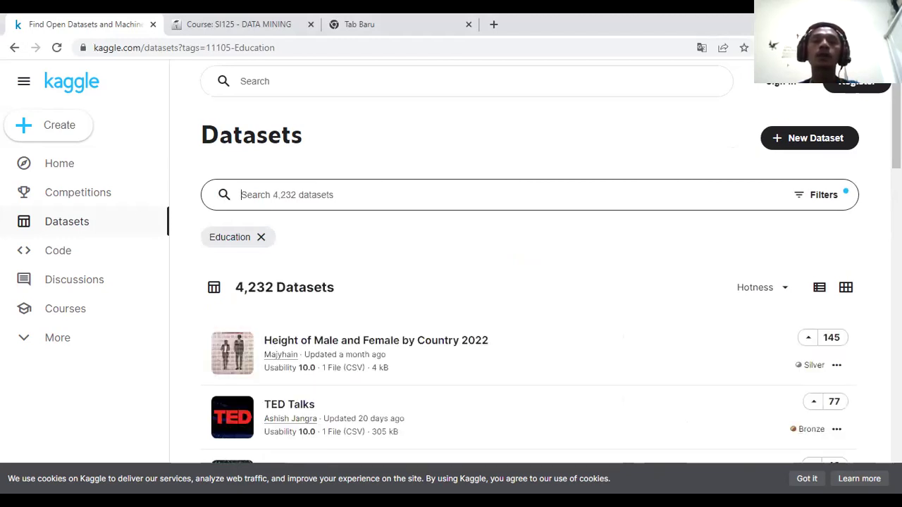
{"action": "scroll", "coordinate": [554, 213], "scroll_direction": "down", "scroll_amount": 5}
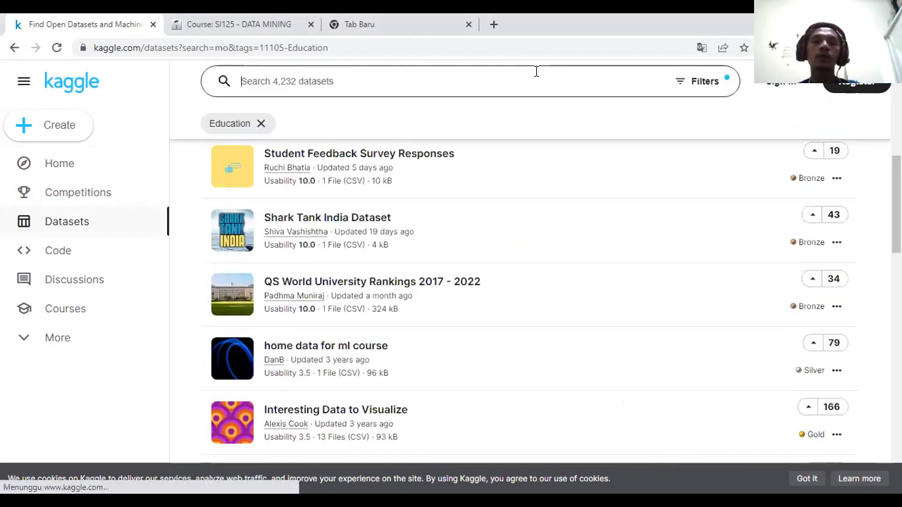
{"action": "type", "text": "movies"}
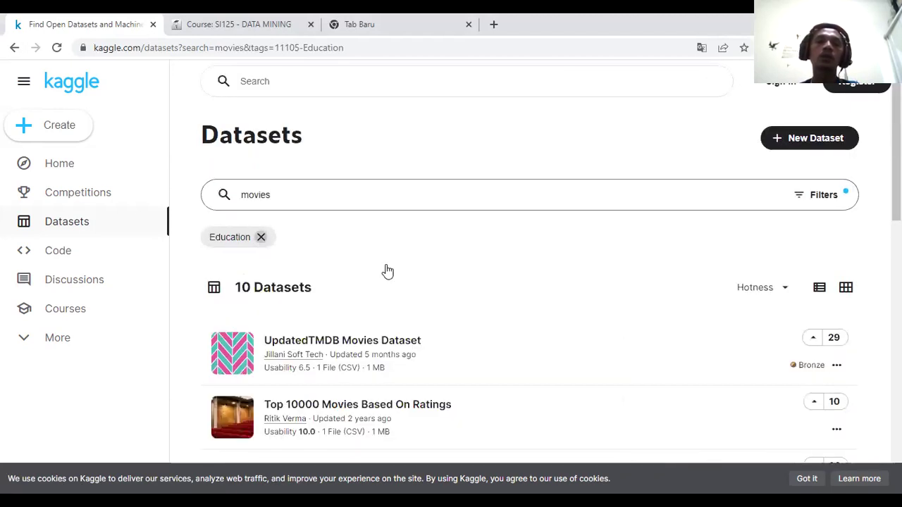
{"action": "key", "text": "alt+Left"}
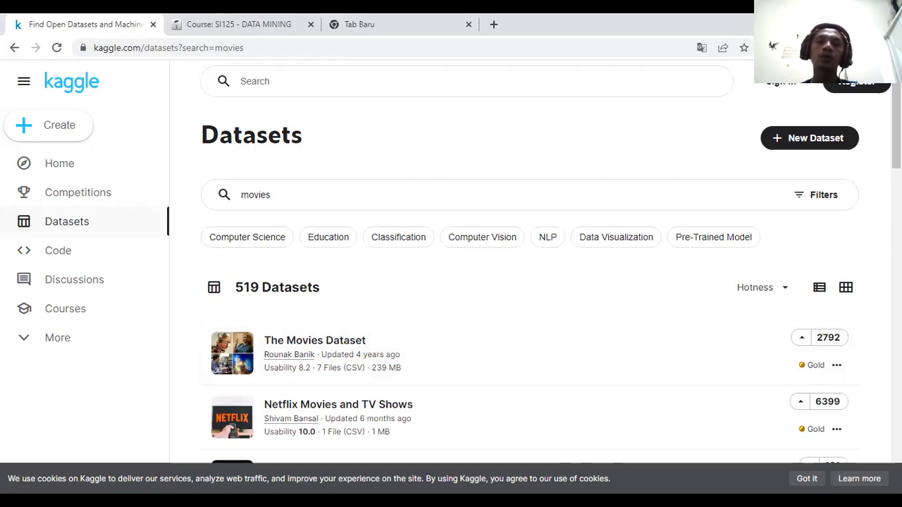
- Look through the movies dataset results and open the further options for The Movies Dataset
{"action": "scroll", "coordinate": [859, 241], "scroll_direction": "down", "scroll_amount": 4}
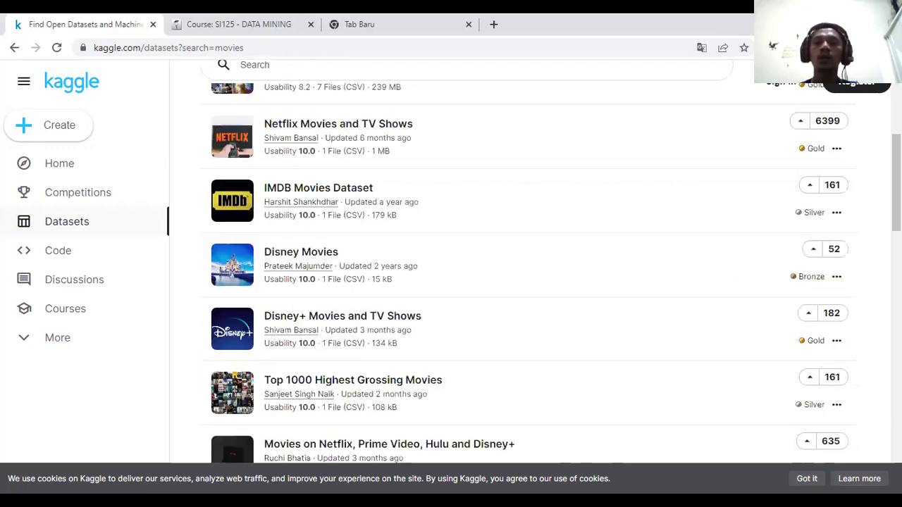
{"action": "scroll", "coordinate": [860, 241], "scroll_direction": "down", "scroll_amount": 2}
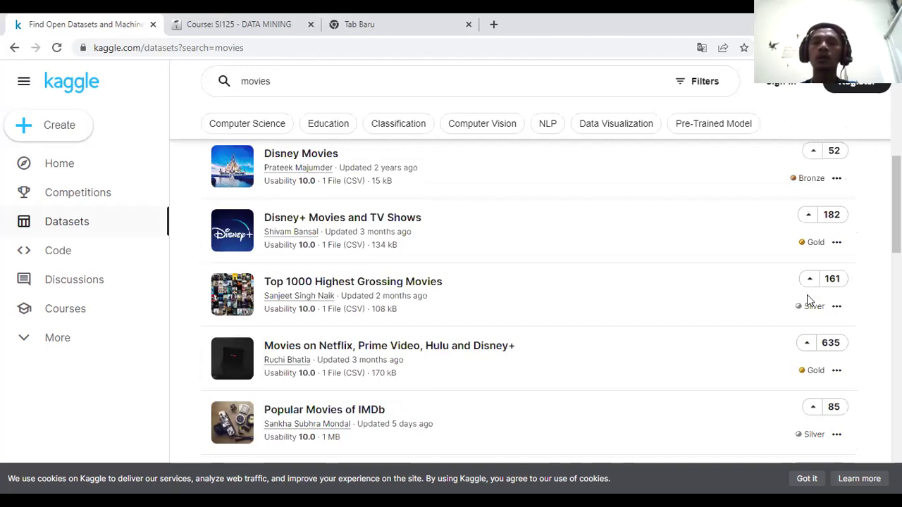
{"action": "scroll", "coordinate": [810, 324], "scroll_direction": "up", "scroll_amount": 6}
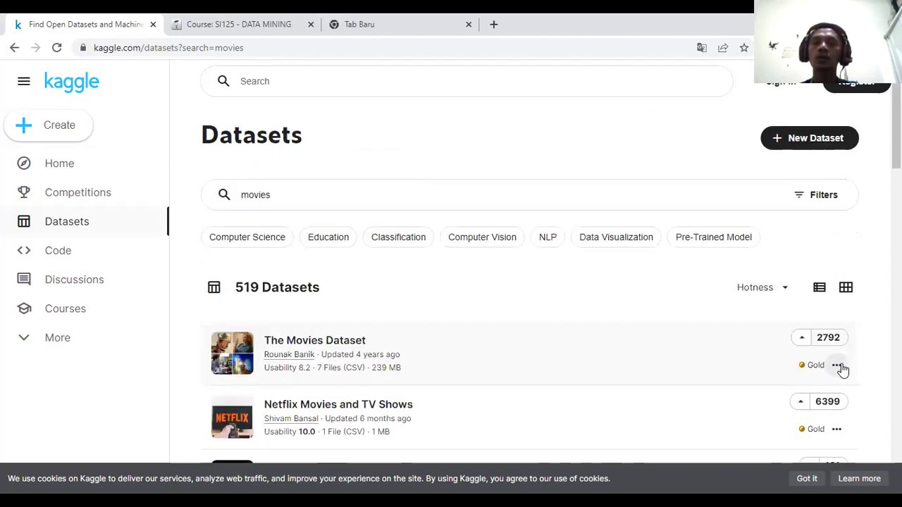
{"action": "left_click", "coordinate": [838, 366]}
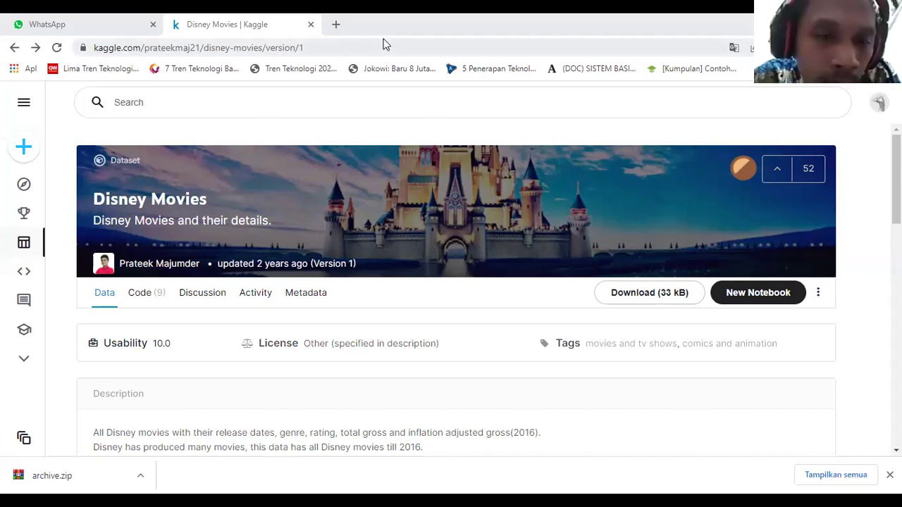
- Review the Disney Movies dataset description and open the downloaded archive.zip
{"action": "scroll", "coordinate": [416, 257], "scroll_direction": "down", "scroll_amount": 1}
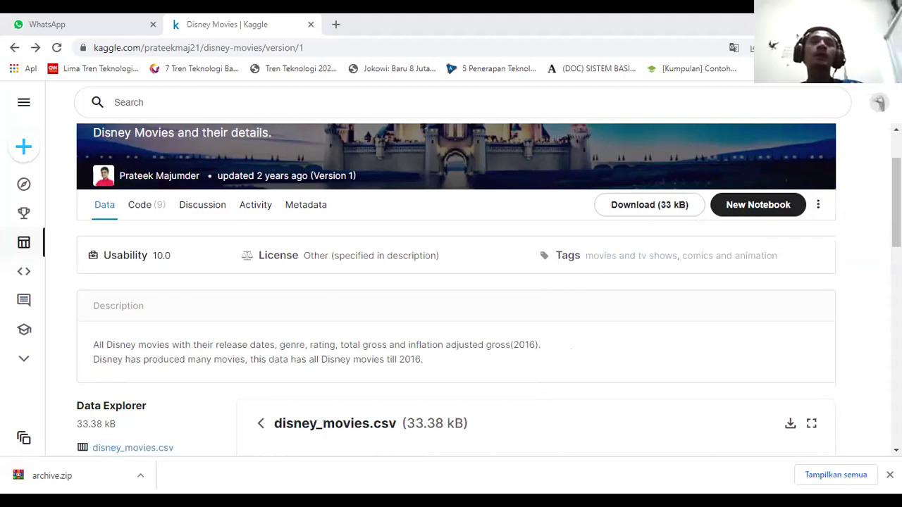
{"action": "left_click", "coordinate": [51, 478]}
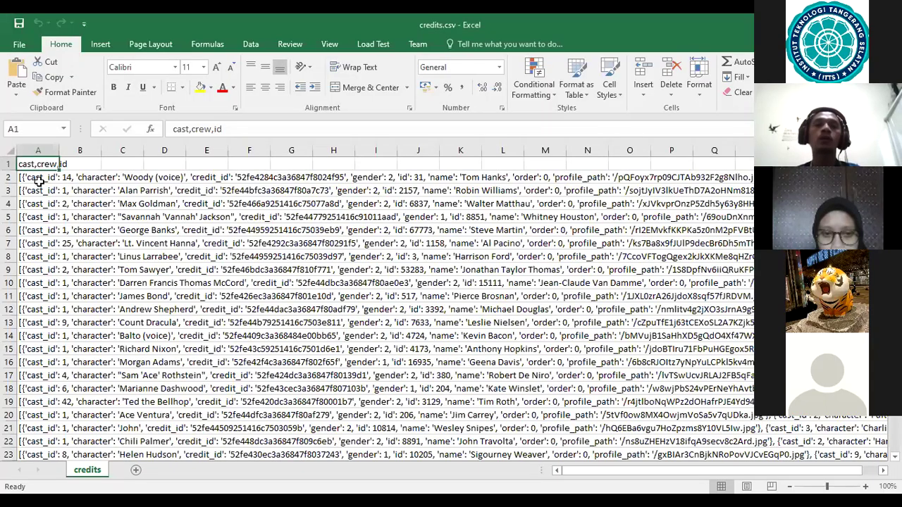
- Examine the cast record in cell A2 of credits.csv from cast_id through credit_id and highlight the word gender
{"action": "left_click", "coordinate": [38, 181]}
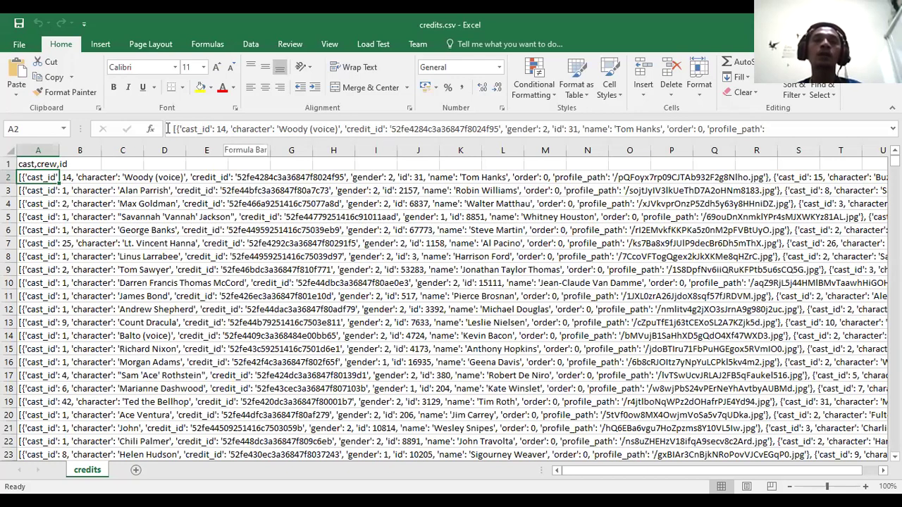
{"action": "left_click", "coordinate": [249, 122]}
{"action": "key", "text": "Right"}
{"action": "key", "text": "Right"}
{"action": "key", "text": "Right"}
{"action": "key", "text": "Right"}
{"action": "key", "text": "Right"}
{"action": "key", "text": "Right"}
{"action": "key", "text": "Right"}
{"action": "key", "text": "Right"}
{"action": "key", "text": "Right"}
{"action": "key", "text": "Right"}
{"action": "key", "text": "Right"}
{"action": "key", "text": "Right"}
{"action": "key", "text": "Right"}
{"action": "key", "text": "Right"}
{"action": "key", "text": "Right"}
{"action": "key", "text": "Right"}
{"action": "key", "text": "Right"}
{"action": "key", "text": "Right"}
{"action": "key", "text": "Right"}
{"action": "key", "text": "Right"}
{"action": "key", "text": "Right"}
{"action": "key", "text": "Right"}
{"action": "key", "text": "Right"}
{"action": "key", "text": "Right"}
{"action": "key", "text": "Right"}
{"action": "key", "text": "Right"}
{"action": "key", "text": "Right"}
{"action": "key", "text": "Right"}
{"action": "key", "text": "Right"}
{"action": "key", "text": "Right"}
{"action": "key", "text": "Right"}
{"action": "key", "text": "Right"}
{"action": "key", "text": "Right"}
{"action": "key", "text": "Right"}
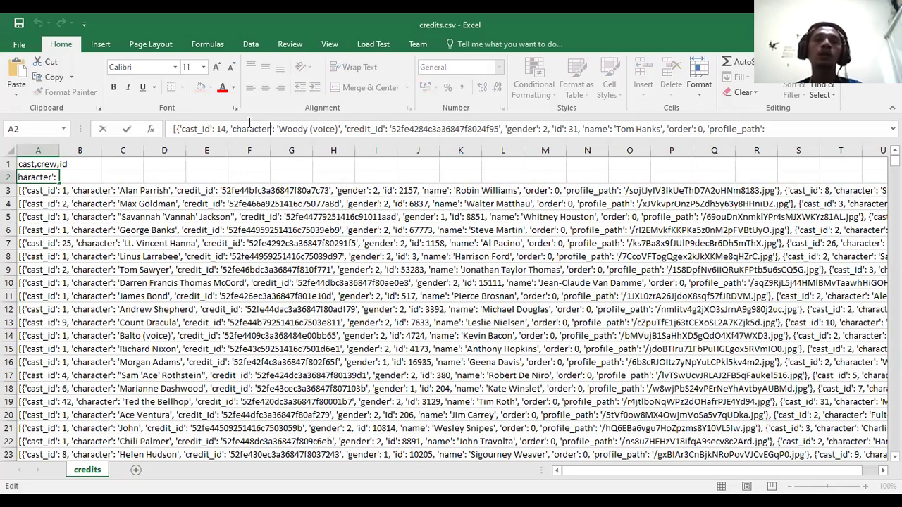
{"action": "key", "text": "Right"}
{"action": "key", "text": "Right"}
{"action": "key", "text": "Right"}
{"action": "key", "text": "Right"}
{"action": "key", "text": "Right"}
{"action": "key", "text": "Right"}
{"action": "key", "text": "Right"}
{"action": "key", "text": "Right"}
{"action": "key", "text": "Right"}
{"action": "key", "text": "Right"}
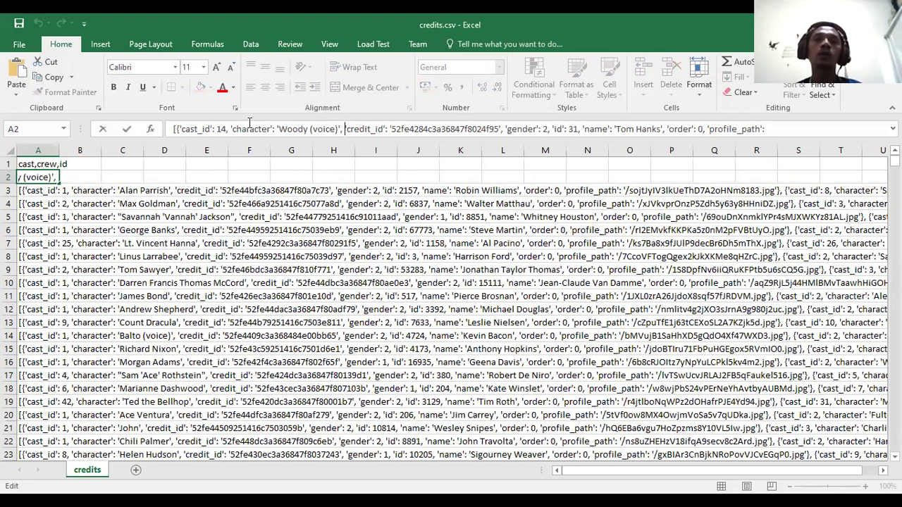
{"action": "key", "text": "Right"}
{"action": "key", "text": "Right"}
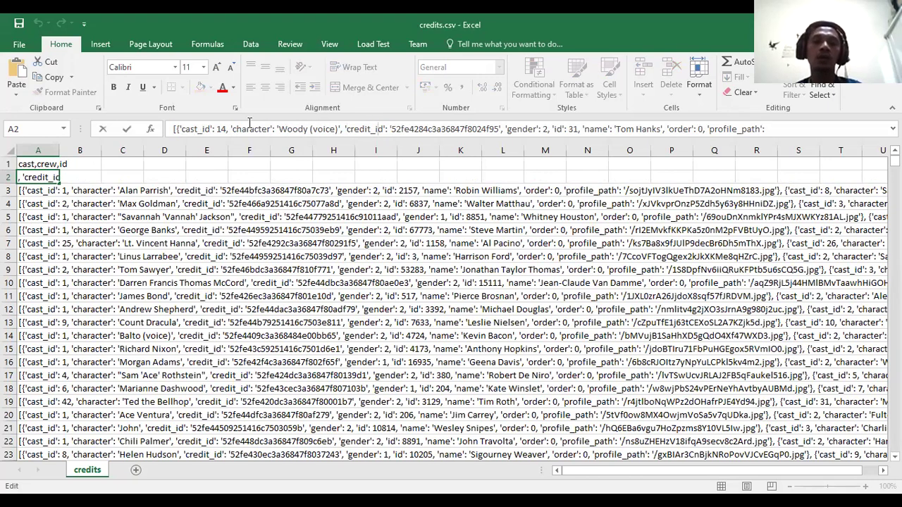
{"action": "key", "text": "Right"}
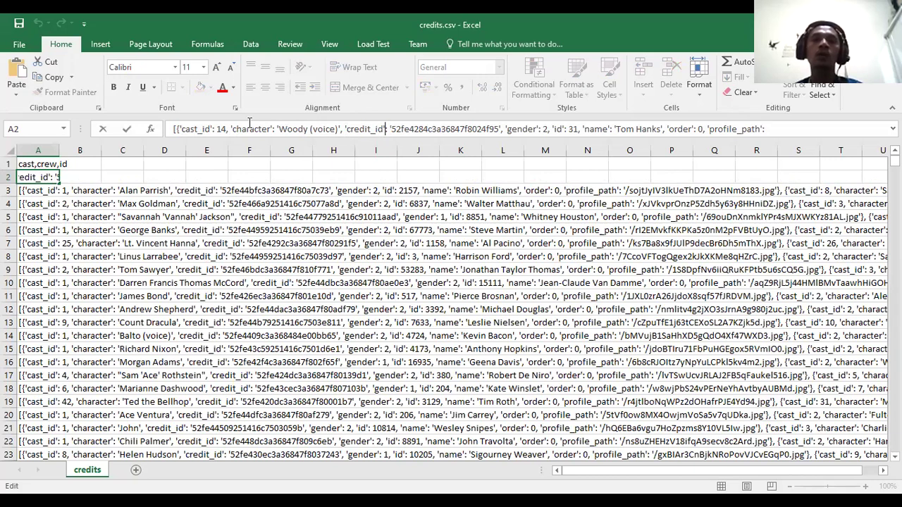
{"action": "key", "text": "ctrl+shift+Left"}
{"action": "key", "text": "Right"}
{"action": "key", "text": "Right"}
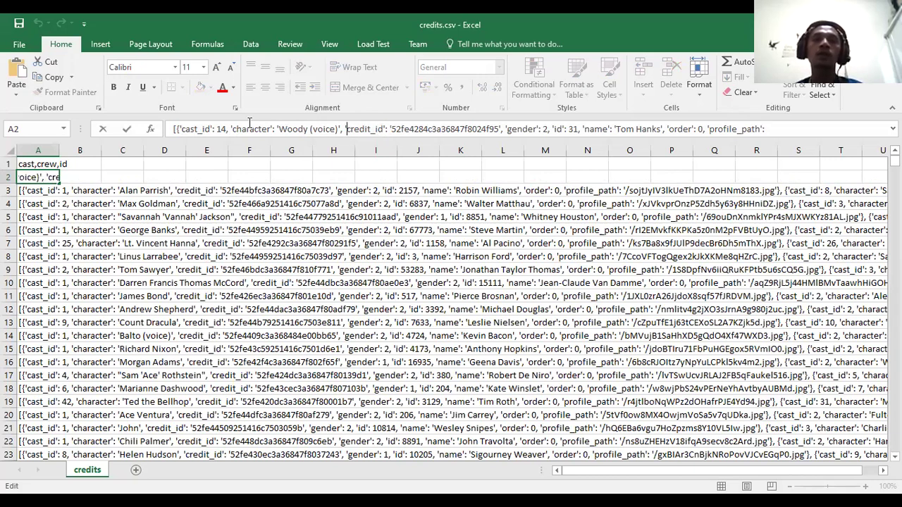
{"action": "key", "text": "ctrl+Right"}
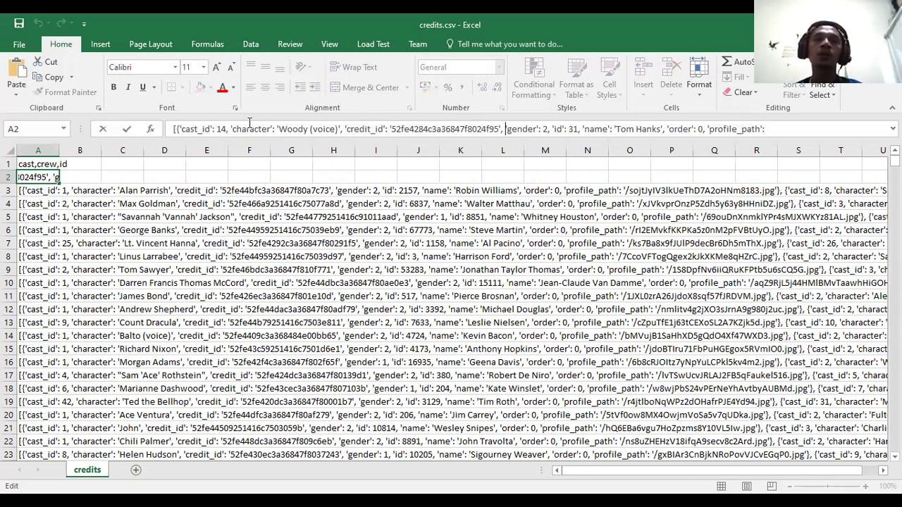
{"action": "key", "text": "Right"}
{"action": "key", "text": "Right"}
{"action": "key", "text": "Right"}
{"action": "key", "text": "Right"}
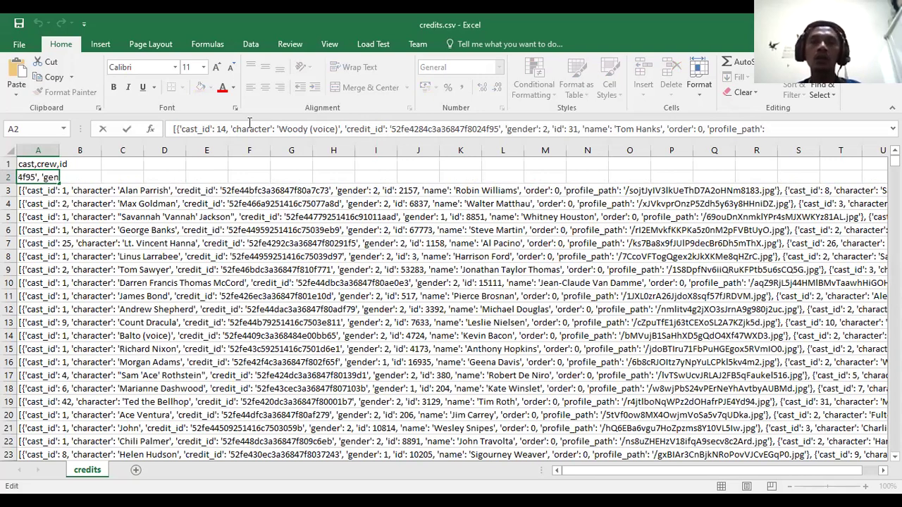
{"action": "key", "text": "shift+Right"}
{"action": "key", "text": "shift+Right"}
{"action": "key", "text": "shift+Right"}
{"action": "key", "text": "shift+Right"}
{"action": "key", "text": "shift+Right"}
{"action": "key", "text": "shift+Right"}
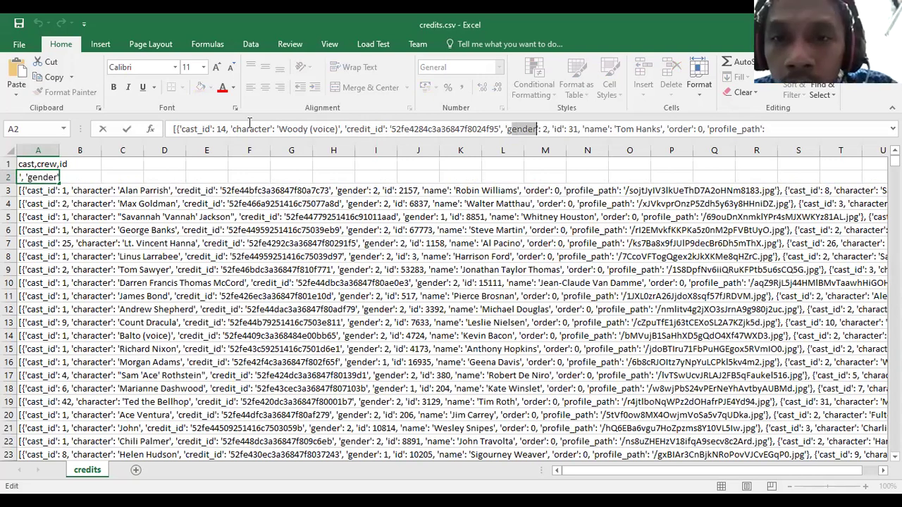
- Read the id, name, order and profile_path fields in cell A2, then leave the cell without editing its text
{"action": "key", "text": "Right"}
{"action": "key", "text": "Right"}
{"action": "key", "text": "Right"}
{"action": "key", "text": "Right"}
{"action": "key", "text": "Right"}
{"action": "key", "text": "Right"}
{"action": "key", "text": "Right"}
{"action": "key", "text": "Right"}
{"action": "key", "text": "Right"}
{"action": "key", "text": "Right"}
{"action": "key", "text": "Right"}
{"action": "key", "text": "Right"}
{"action": "key", "text": "Right"}
{"action": "key", "text": "Right"}
{"action": "key", "text": "Right"}
{"action": "key", "text": "Right"}
{"action": "key", "text": "Right"}
{"action": "key", "text": "Right"}
{"action": "key", "text": "Right"}
{"action": "key", "text": "Right"}
{"action": "key", "text": "Right"}
{"action": "key", "text": "Right"}
{"action": "key", "text": "Right"}
{"action": "key", "text": "Right"}
{"action": "key", "text": "Right"}
{"action": "key", "text": "Right"}
{"action": "key", "text": "Right"}
{"action": "key", "text": "Right"}
{"action": "key", "text": "Right"}
{"action": "key", "text": "Right"}
{"action": "key", "text": "Right"}
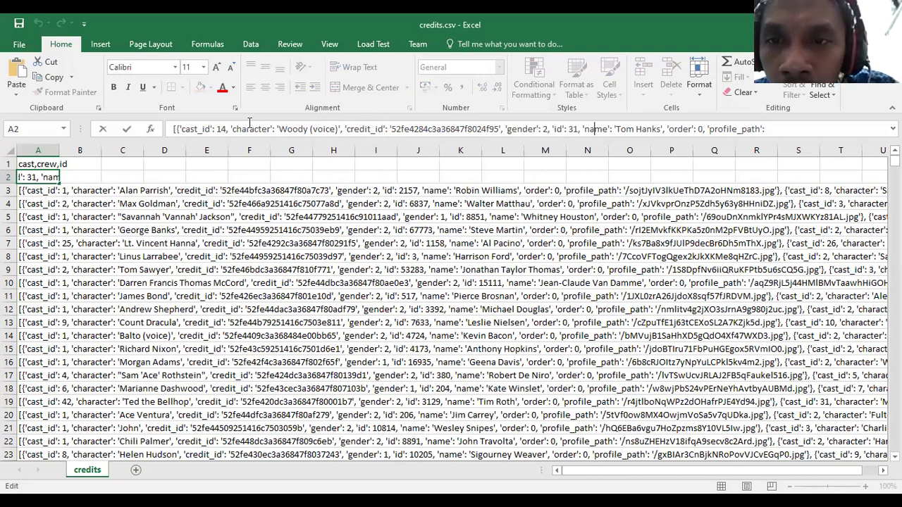
{"action": "key", "text": "Right"}
{"action": "key", "text": "Right"}
{"action": "key", "text": "Right"}
{"action": "key", "text": "Right"}
{"action": "key", "text": "Right"}
{"action": "key", "text": "Right"}
{"action": "key", "text": "Right"}
{"action": "key", "text": "Right"}
{"action": "key", "text": "Right"}
{"action": "key", "text": "Right"}
{"action": "key", "text": "Right"}
{"action": "key", "text": "Right"}
{"action": "key", "text": "Right"}
{"action": "key", "text": "Right"}
{"action": "key", "text": "Right"}
{"action": "key", "text": "Right"}
{"action": "key", "text": "Right"}
{"action": "key", "text": "Right"}
{"action": "key", "text": "Right"}
{"action": "key", "text": "Right"}
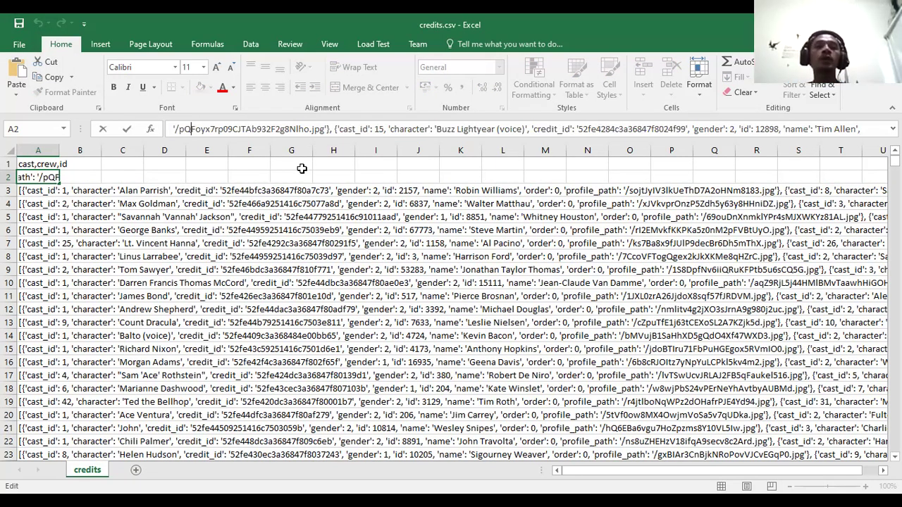
{"action": "key", "text": "Return"}
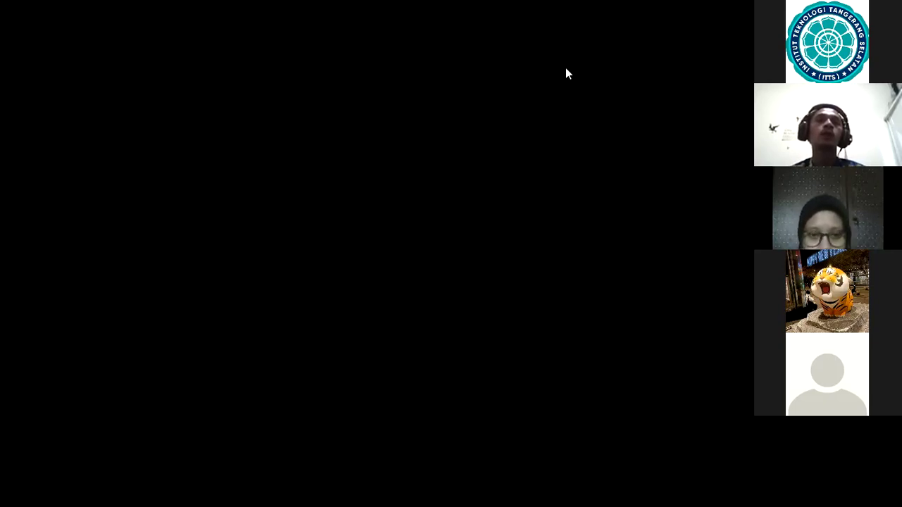
- Switch to the browser, search the web for adventure works microsoft and look through Microsoft's AdventureWorks sample databases article
{"action": "left_click", "coordinate": [124, 46]}
{"action": "type", "text": "adventu"}
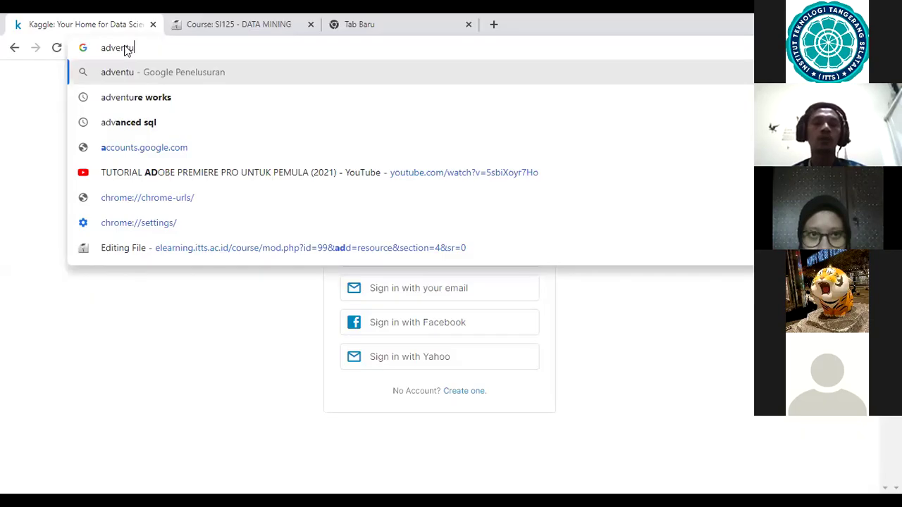
{"action": "type", "text": "re works m"}
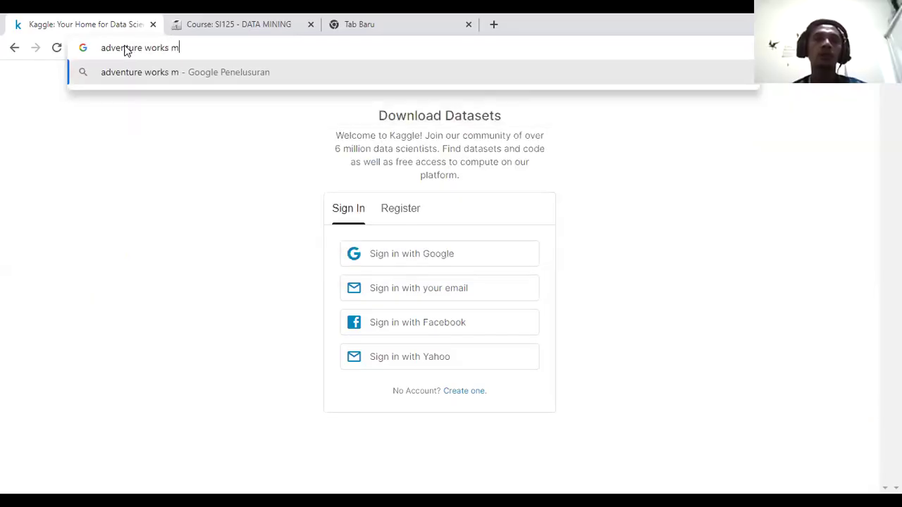
{"action": "type", "text": "icrosof"}
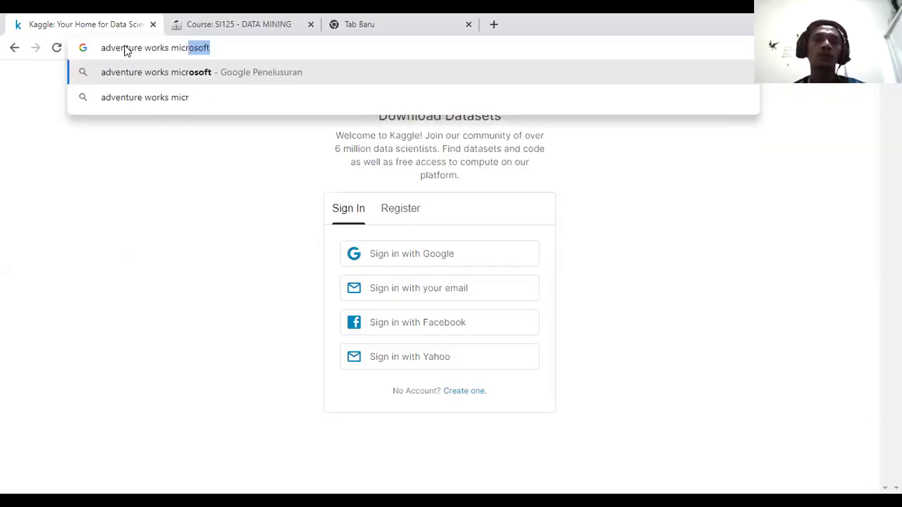
{"action": "key", "text": "Return"}
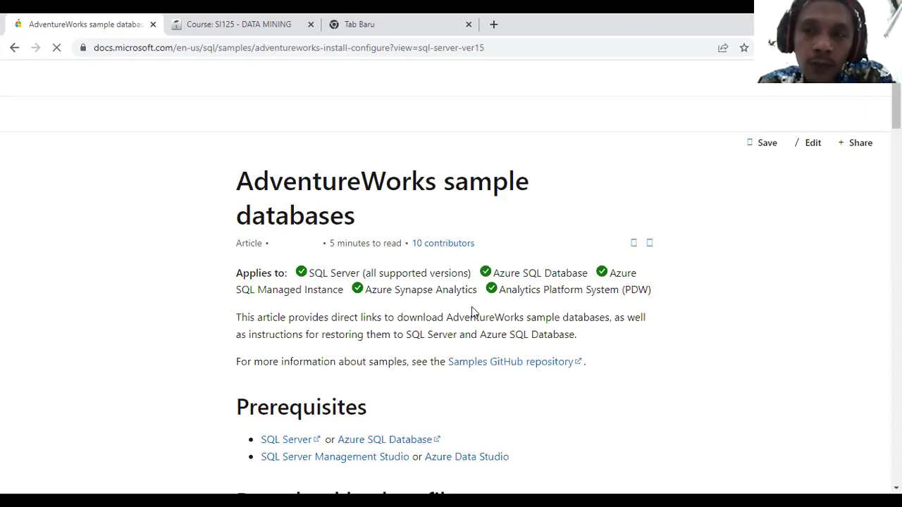
{"action": "scroll", "coordinate": [466, 310], "scroll_direction": "down", "scroll_amount": 5}
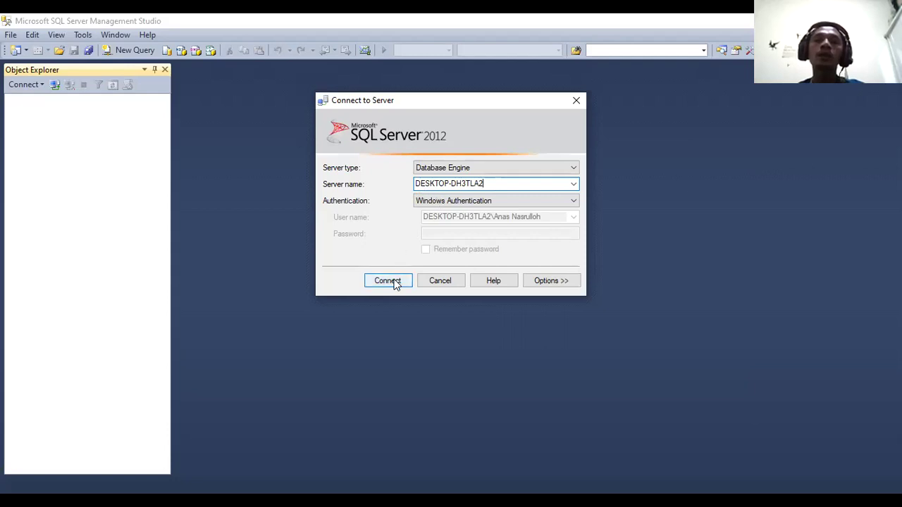
- In SQL Server Management Studio, connect to the Database Engine on server DESKTOP-DH3TLA2 using Windows Authentication
{"action": "double_click", "coordinate": [491, 183]}
{"action": "left_click", "coordinate": [491, 183]}
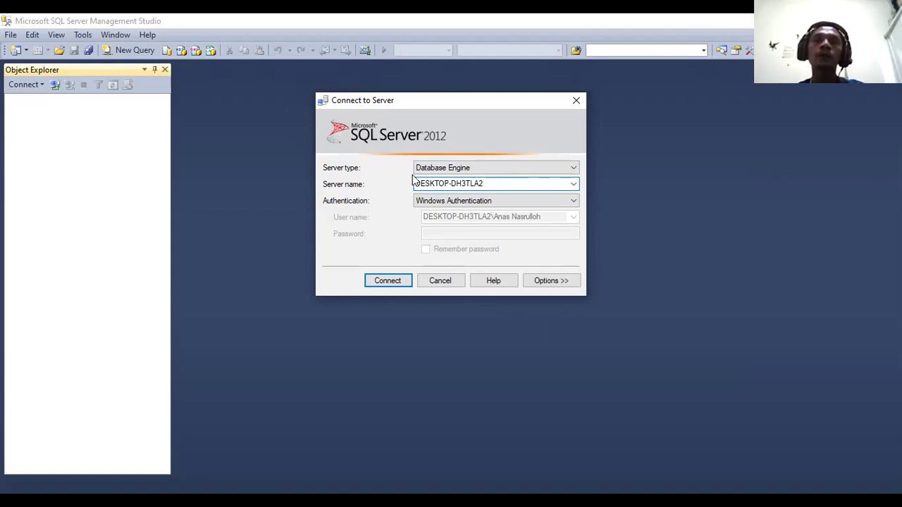
{"action": "left_click", "coordinate": [400, 287]}
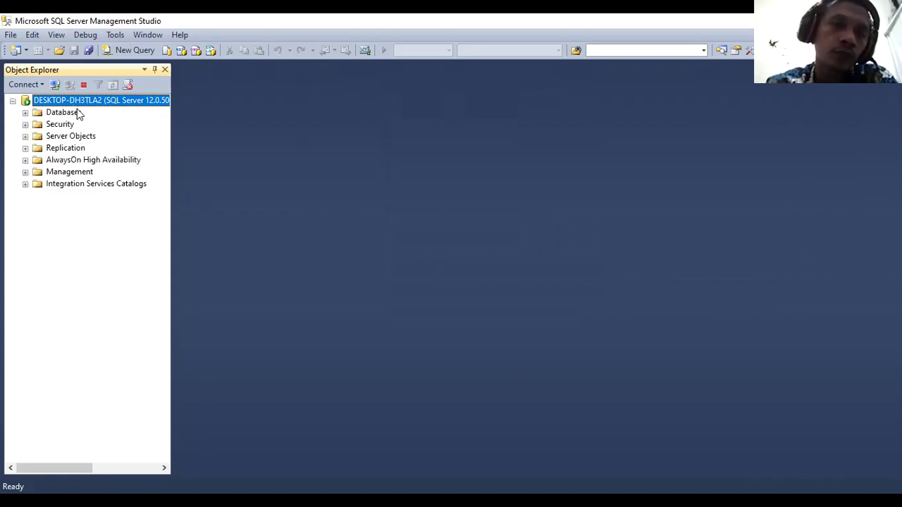
- Expand the Databases folder and look through the tables of AdventureWorksDW2014, then collapse that database again
{"action": "left_click", "coordinate": [25, 114]}
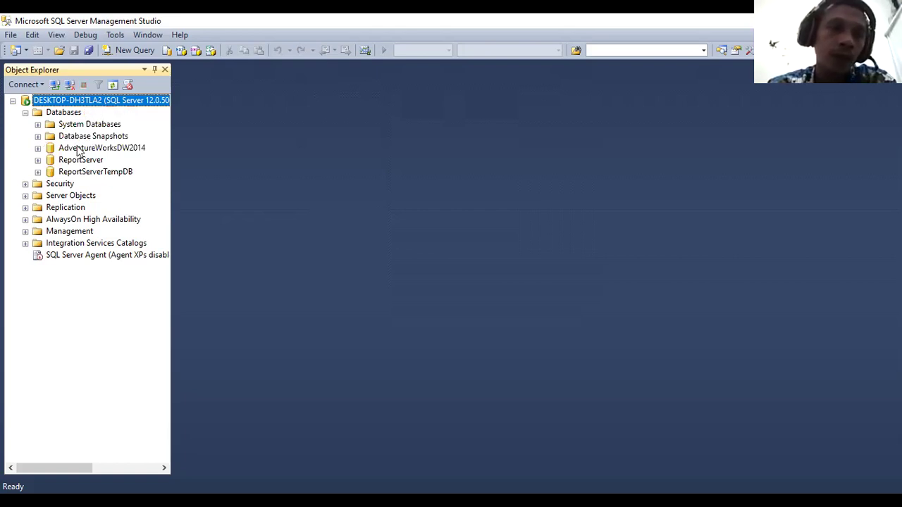
{"action": "left_click", "coordinate": [40, 150]}
{"action": "left_click", "coordinate": [38, 149]}
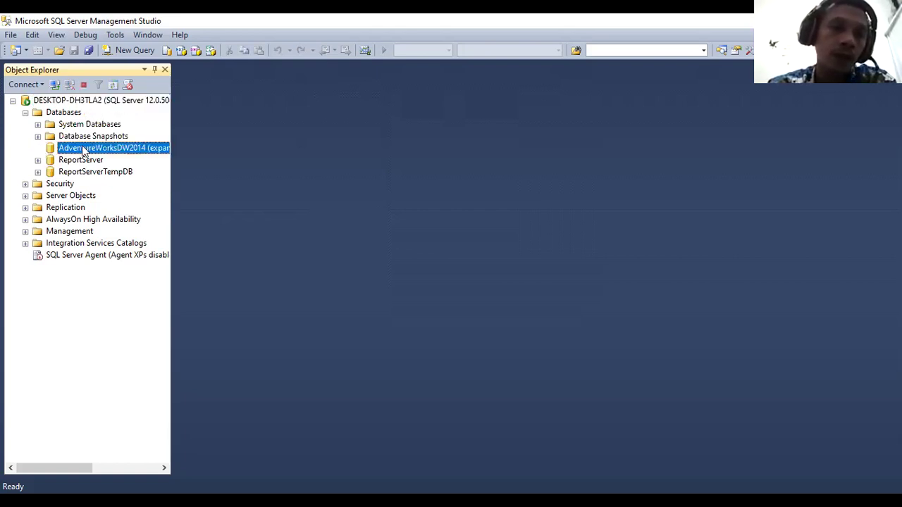
{"action": "left_click", "coordinate": [51, 172]}
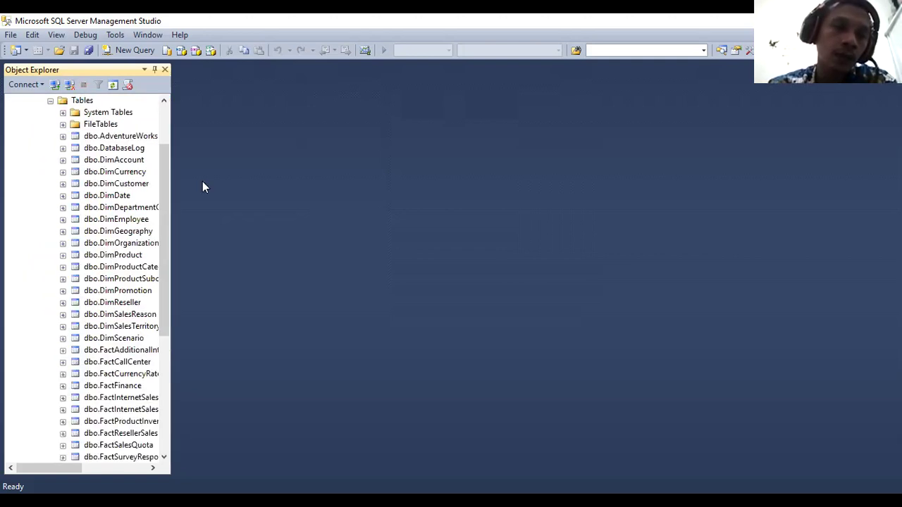
{"action": "left_click", "coordinate": [50, 102]}
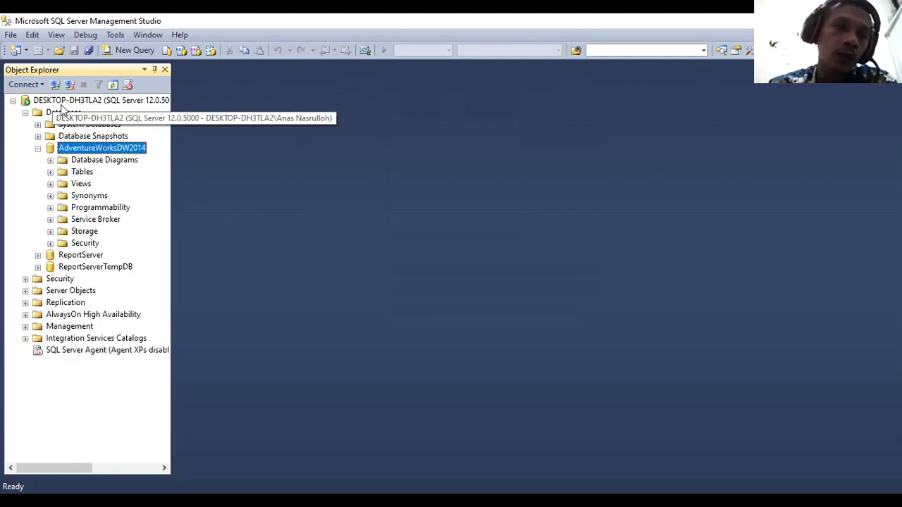
{"action": "left_click", "coordinate": [38, 148]}
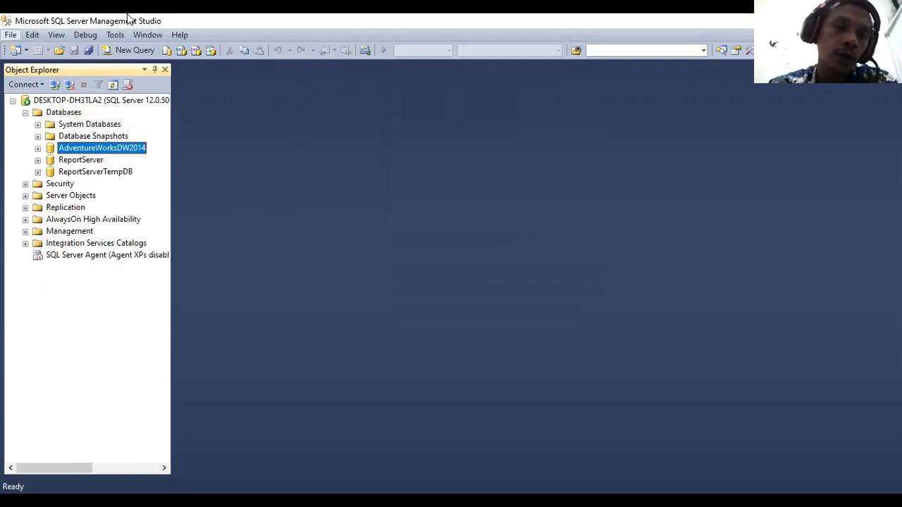
{"action": "key", "text": "Right"}
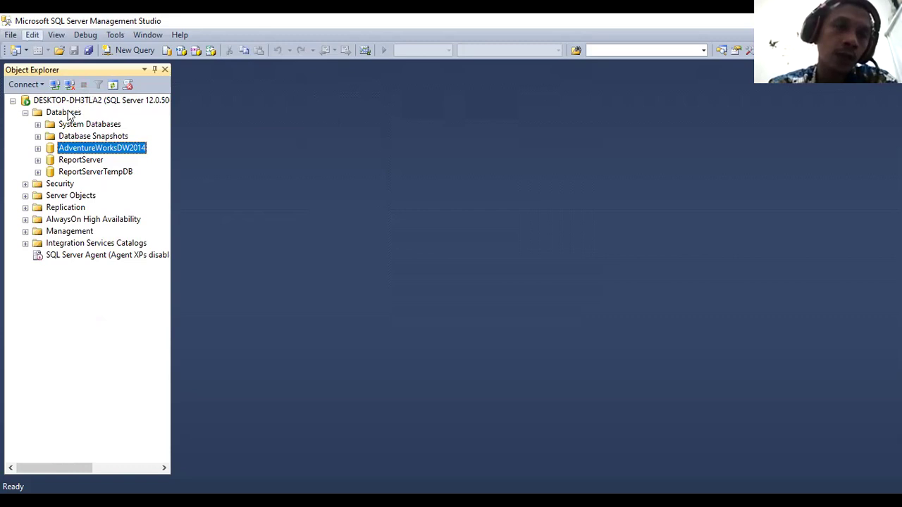
- Start a database restore on the Databases folder and browse to the backup files in D:\Ardan
{"action": "left_click", "coordinate": [67, 113]}
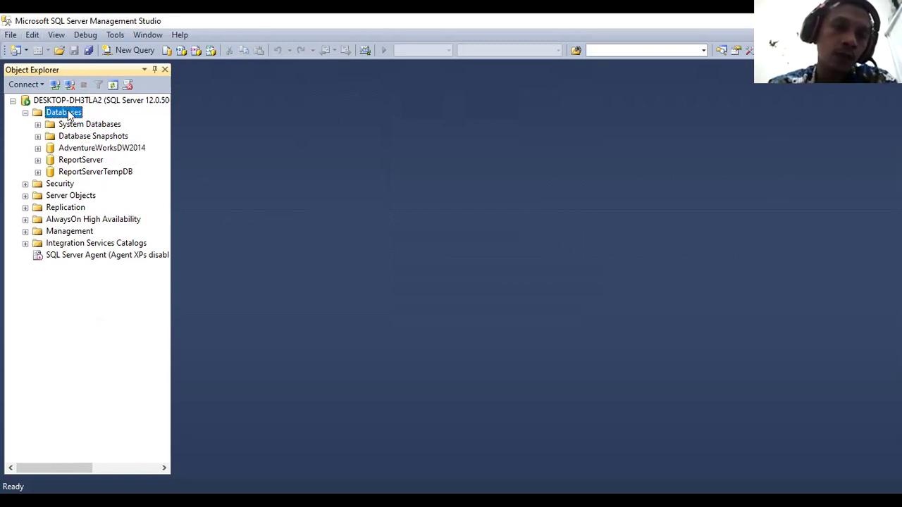
{"action": "right_click", "coordinate": [69, 115]}
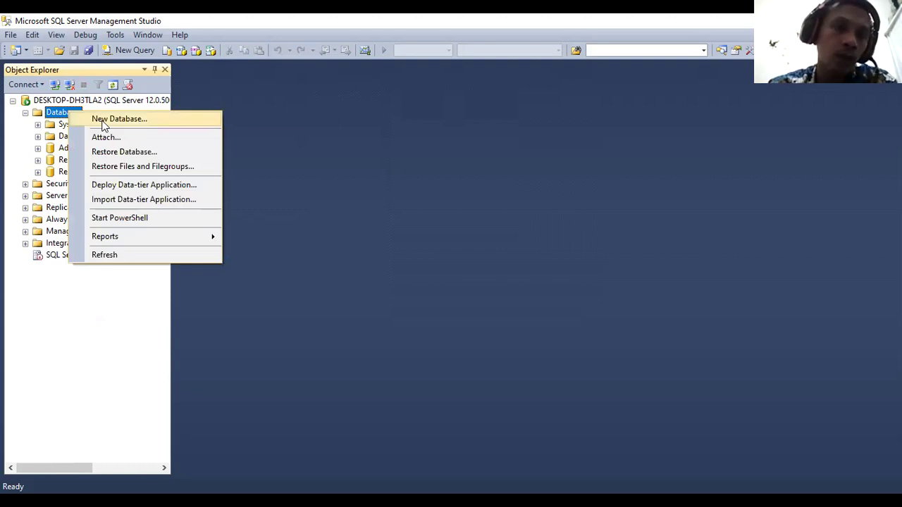
{"action": "left_click", "coordinate": [115, 154]}
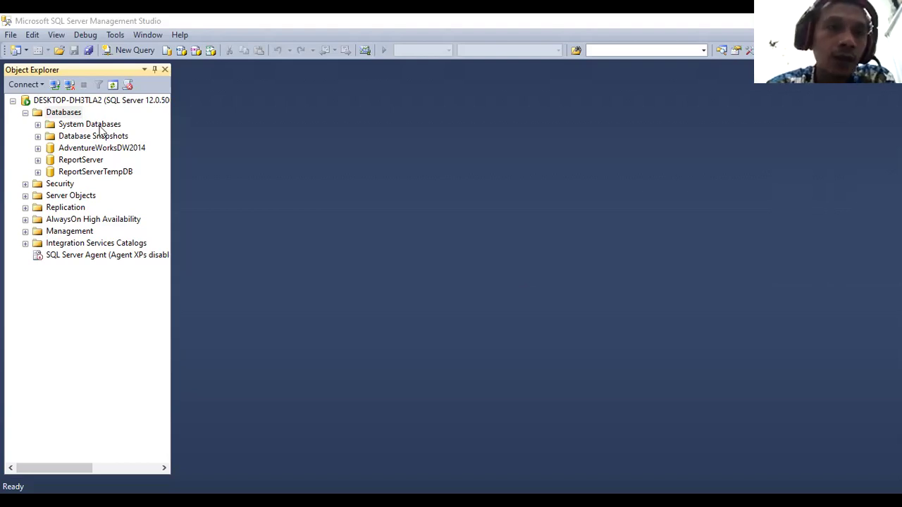
{"action": "right_click", "coordinate": [70, 115]}
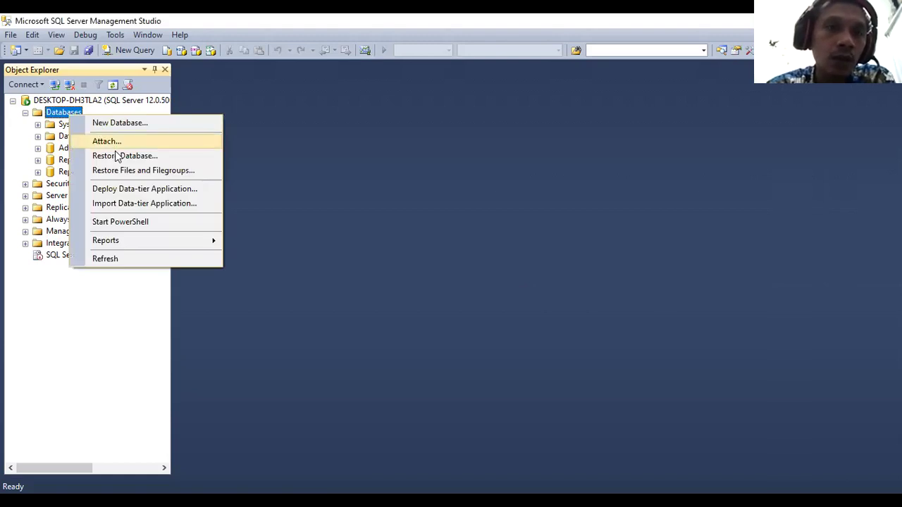
{"action": "left_click", "coordinate": [375, 155]}
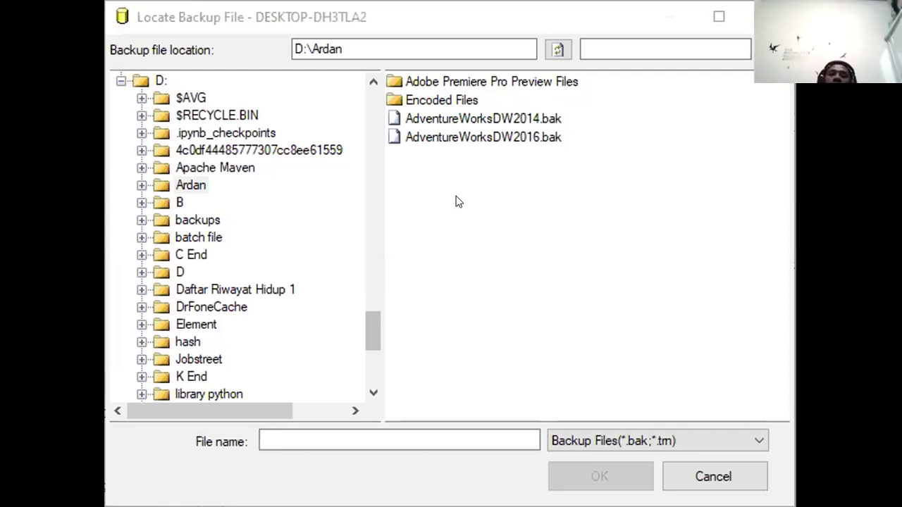
- Choose AdventureWorksDW2016.bak from D:\Ardan as the backup file
{"action": "left_click", "coordinate": [533, 137]}
{"action": "left_click", "coordinate": [553, 119]}
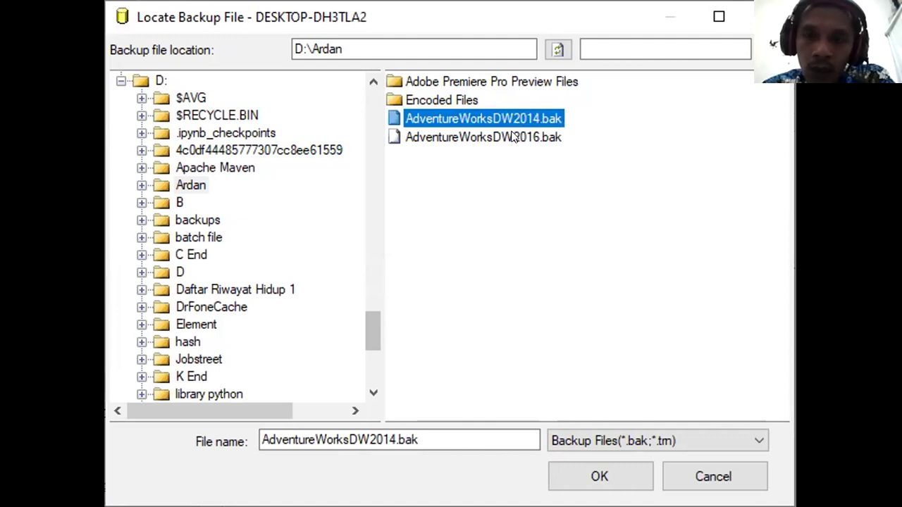
{"action": "left_click", "coordinate": [549, 136]}
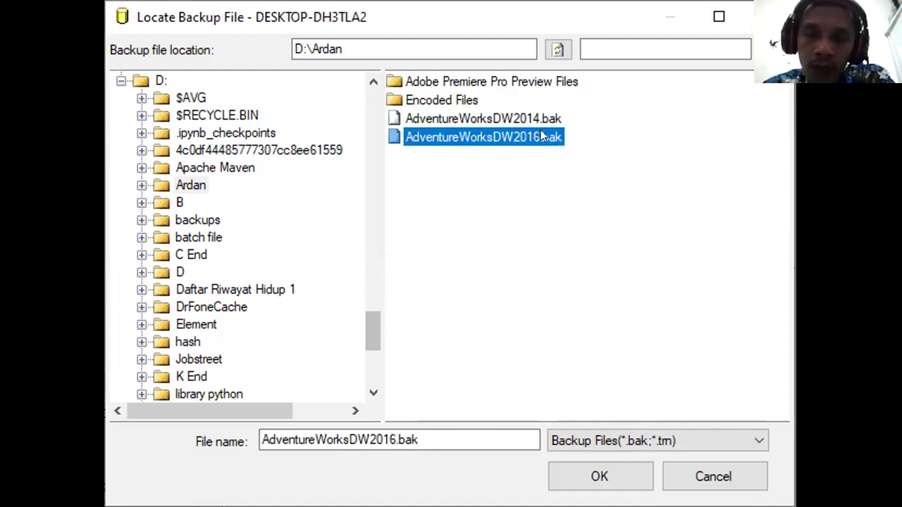
{"action": "left_click", "coordinate": [544, 120]}
{"action": "left_click", "coordinate": [532, 137]}
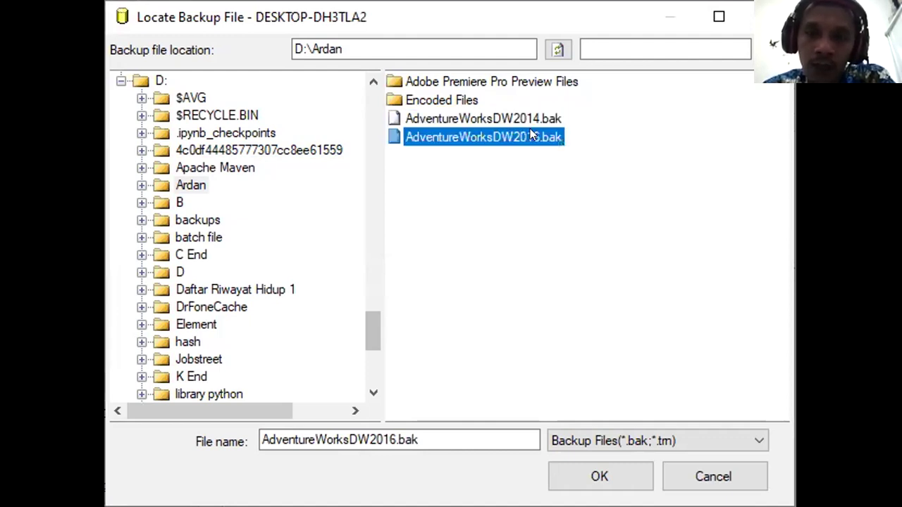
{"action": "left_click", "coordinate": [629, 479]}
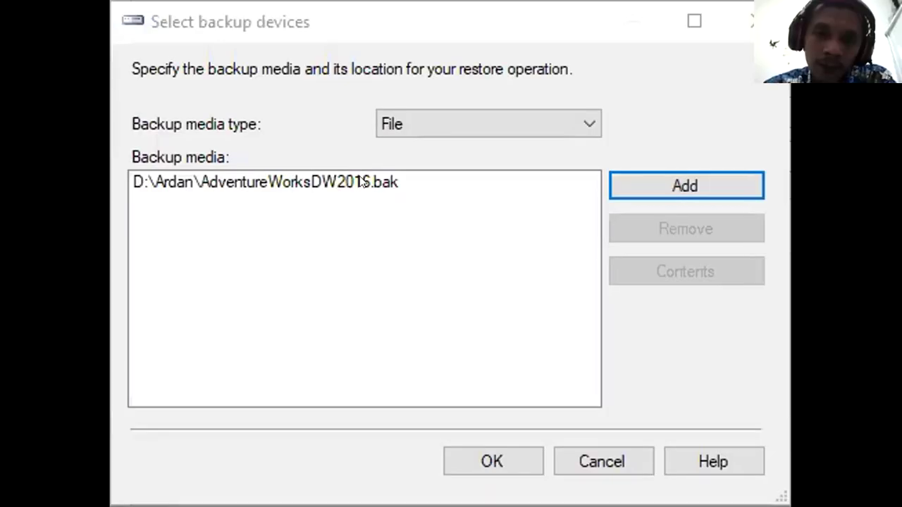
- Accept the AdventureWorksDW2016.bak backup media and try to restore the AdventureWorksDW2016 database
{"action": "left_click", "coordinate": [556, 182]}
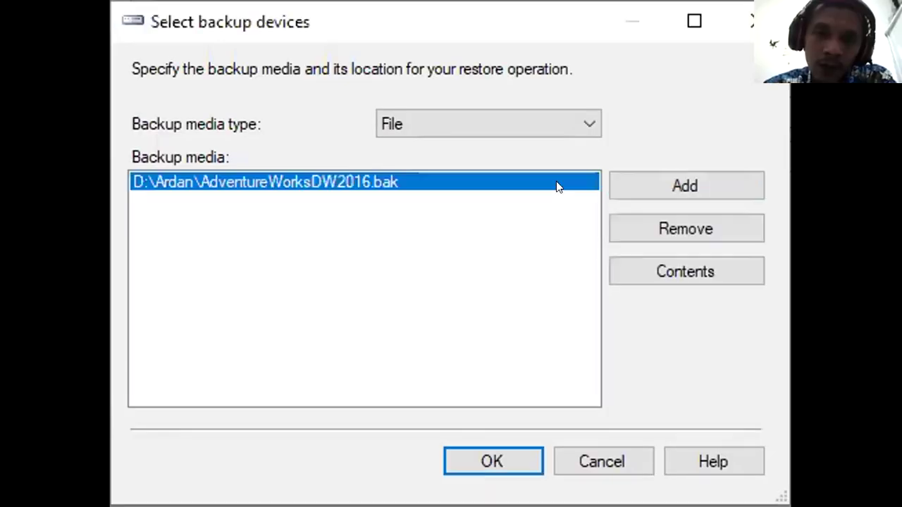
{"action": "left_click", "coordinate": [471, 449]}
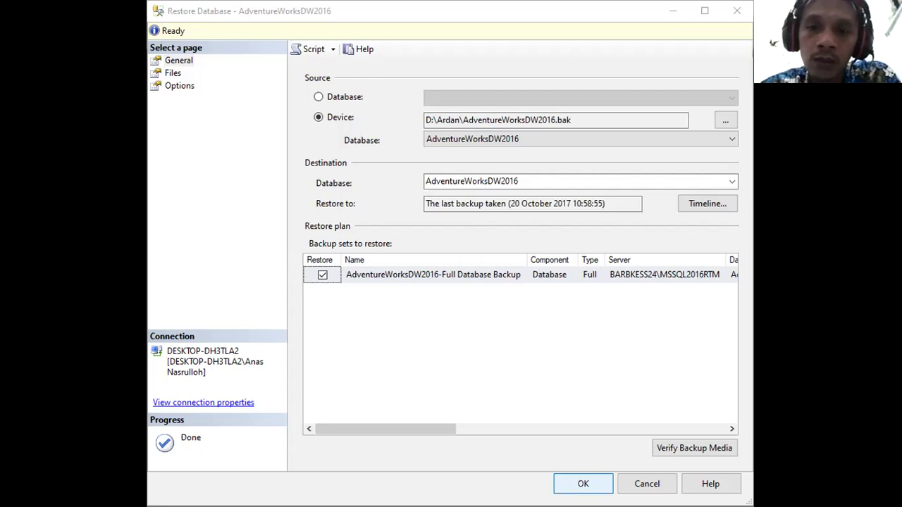
{"action": "left_click", "coordinate": [584, 484]}
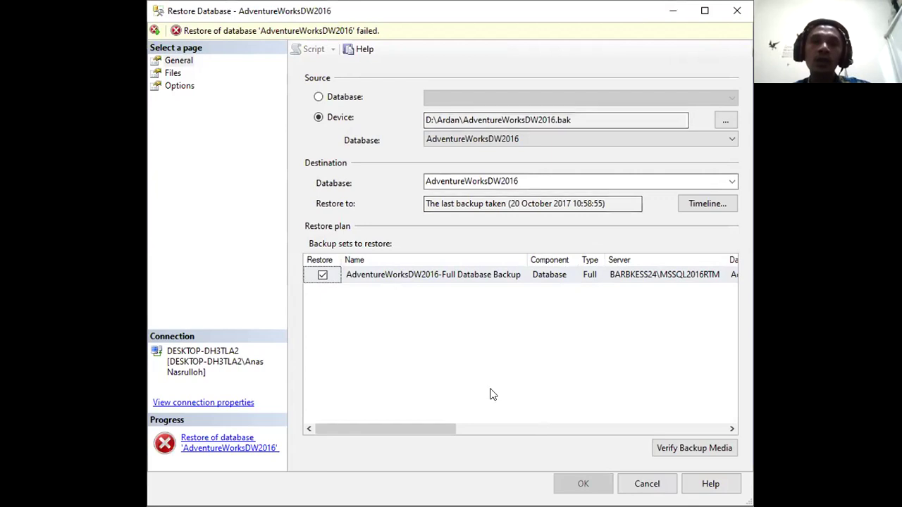
- Reopen the restore source's backup devices, add the AdventureWorksDW2014 backup, and run the restore of the AdventureWorksDW2014 database
{"action": "left_click", "coordinate": [727, 121]}
{"action": "left_click", "coordinate": [547, 220]}
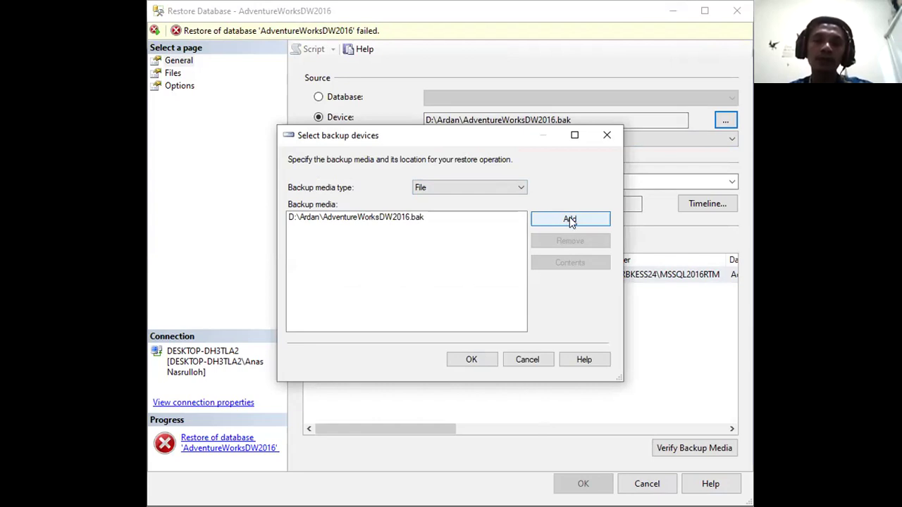
{"action": "key", "text": "Escape"}
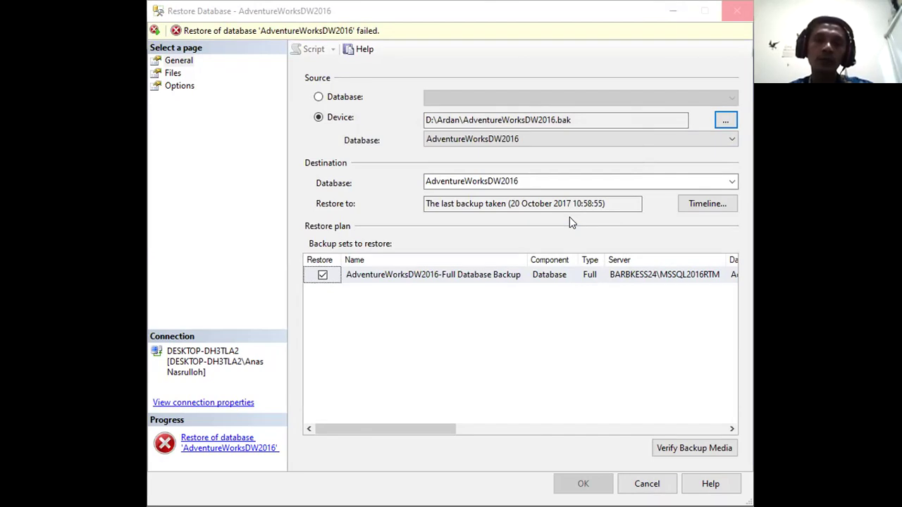
{"action": "key", "text": "space"}
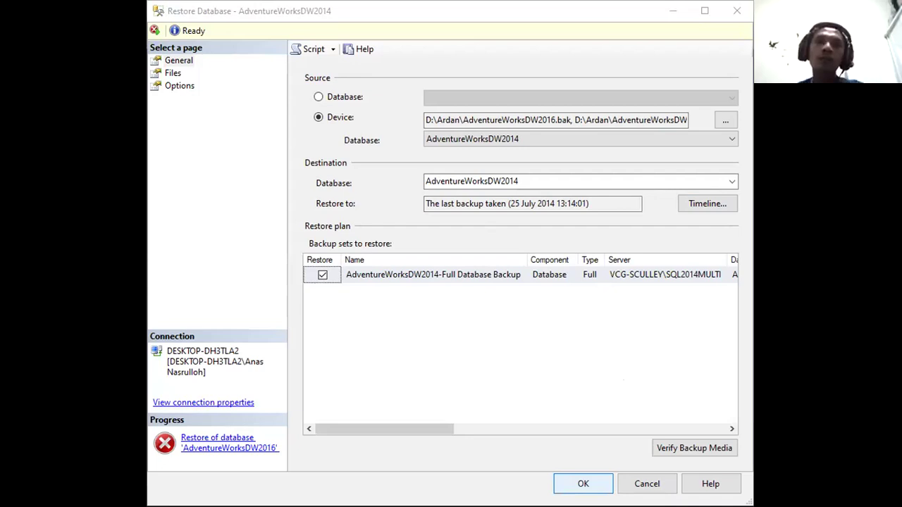
{"action": "left_click", "coordinate": [583, 483]}
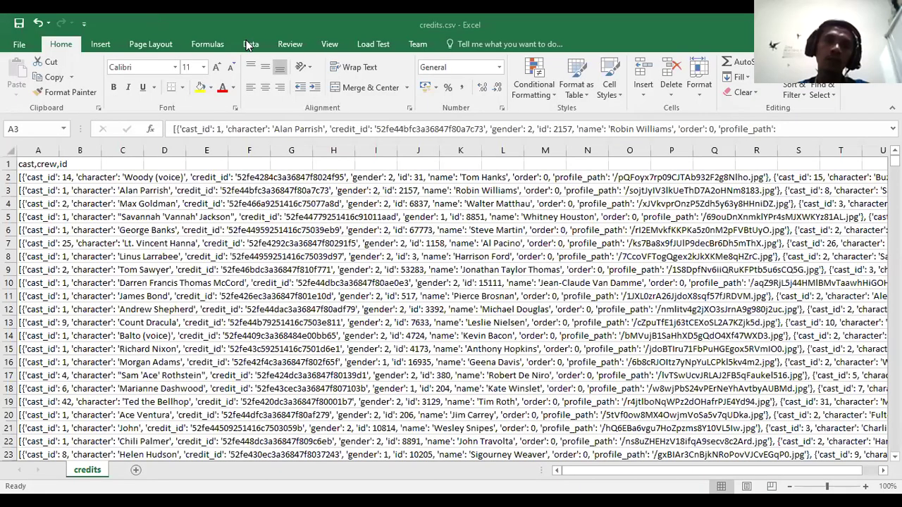
- Switch to credits.csv in Excel and open the options for getting external data
{"action": "left_click", "coordinate": [250, 44]}
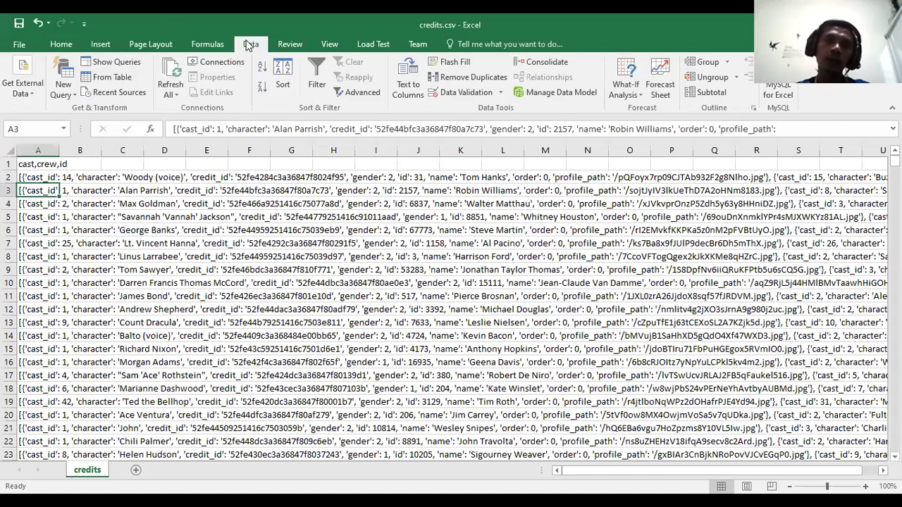
{"action": "left_click", "coordinate": [9, 86]}
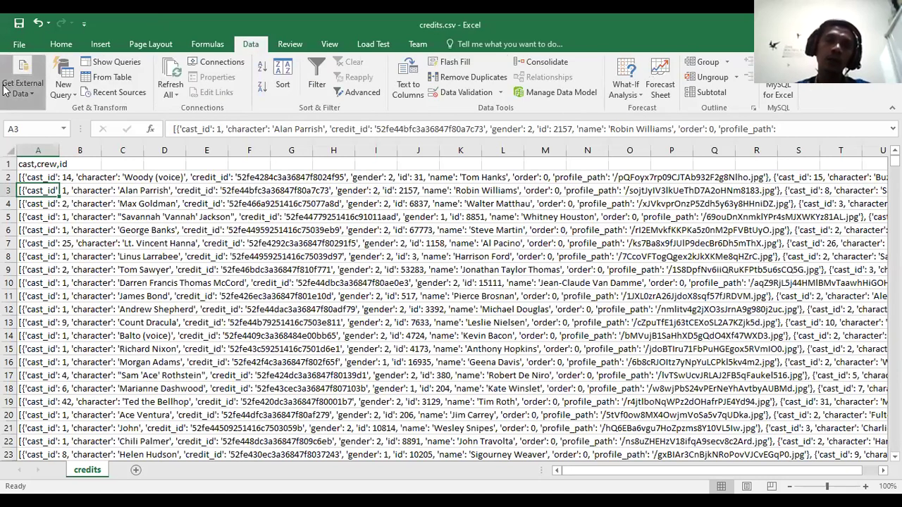